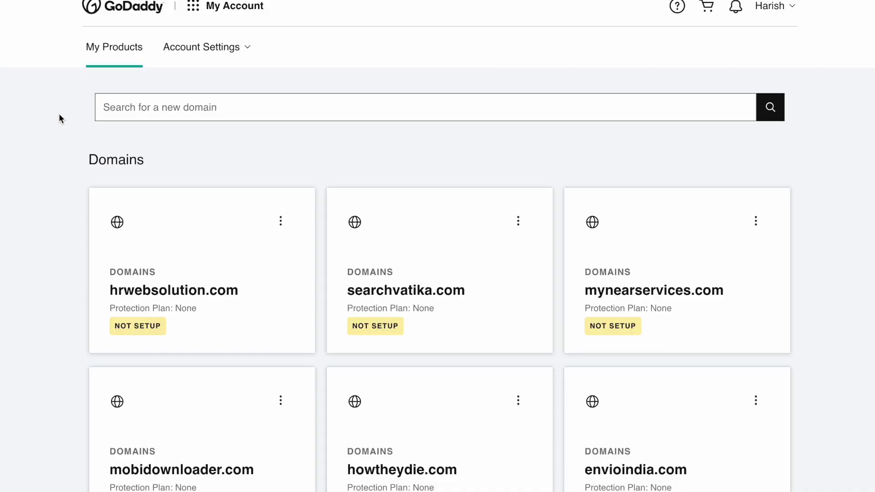
Go to My Products from the account menu and scroll to the envioindia.com domain card
scroll(60, 119, down, 2)
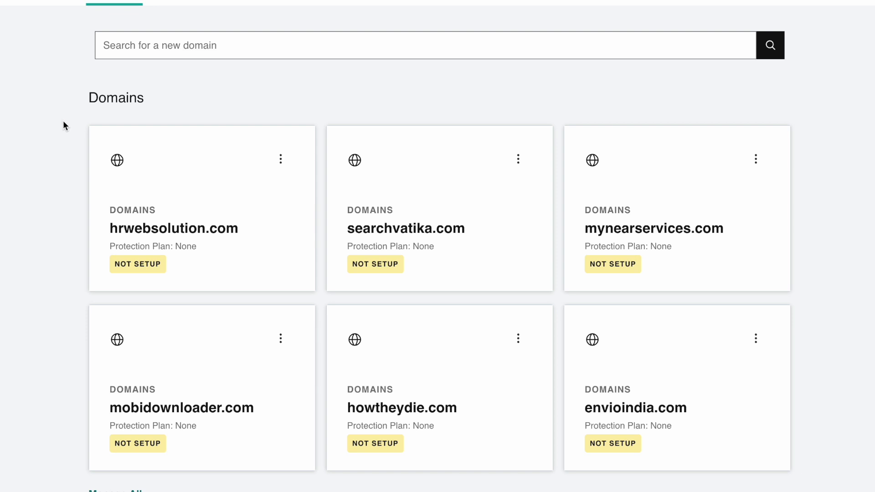
scroll(64, 121, up, 2)
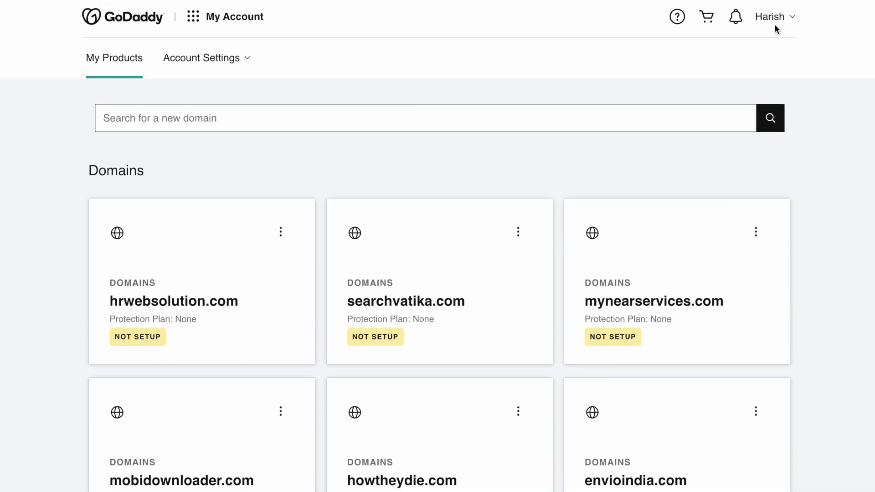
click(773, 17)
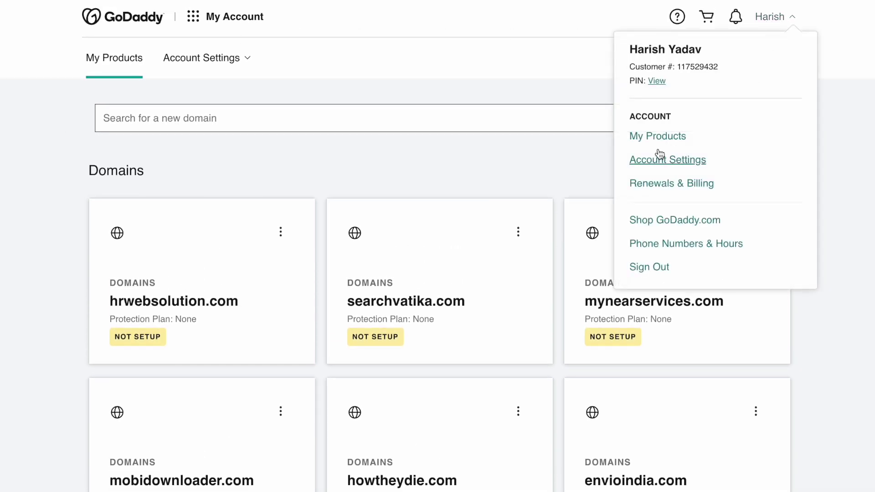
click(641, 138)
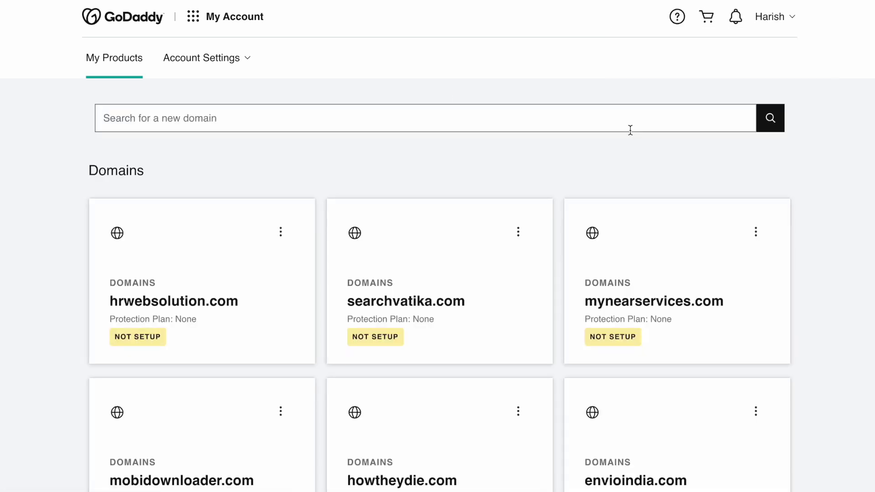
scroll(630, 130, down, 3)
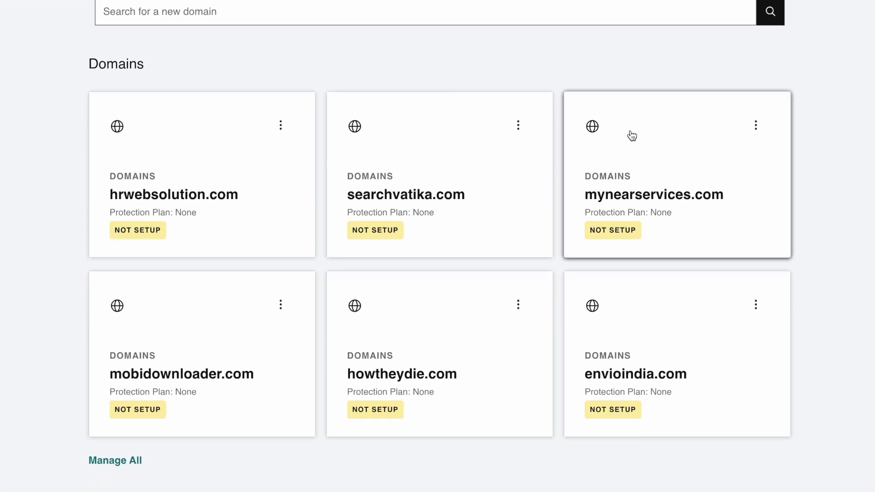
scroll(853, 159, down, 2)
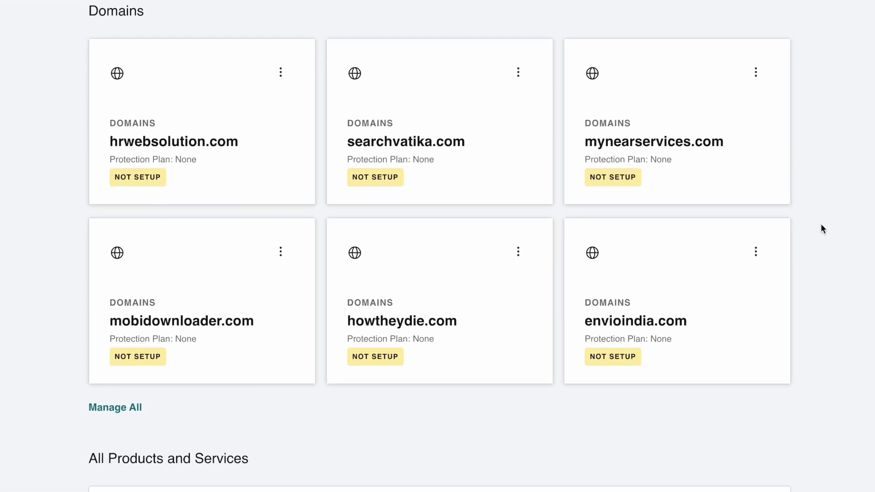
scroll(823, 225, down, 1)
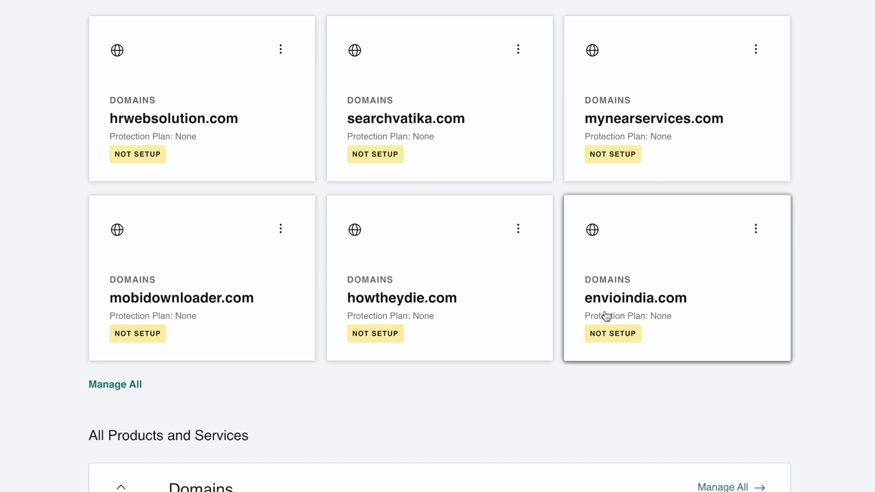
Open DNS management for envioindia.com and scroll to the Nameservers section
click(757, 231)
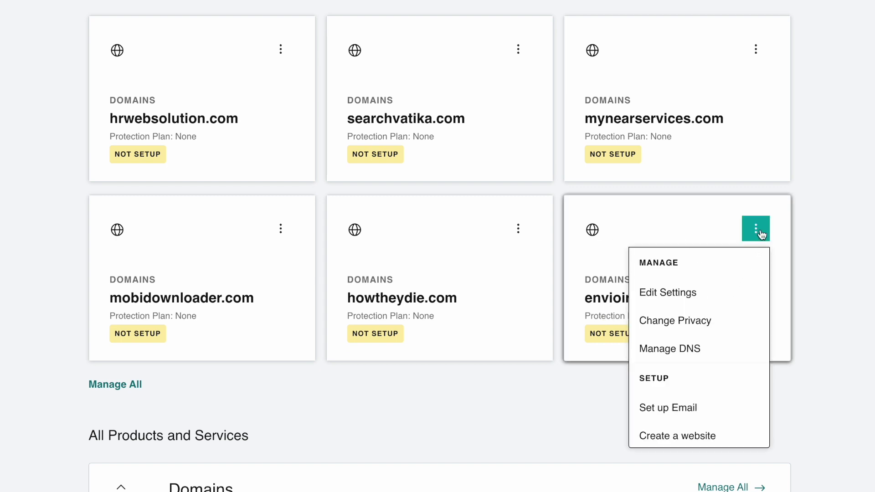
click(719, 349)
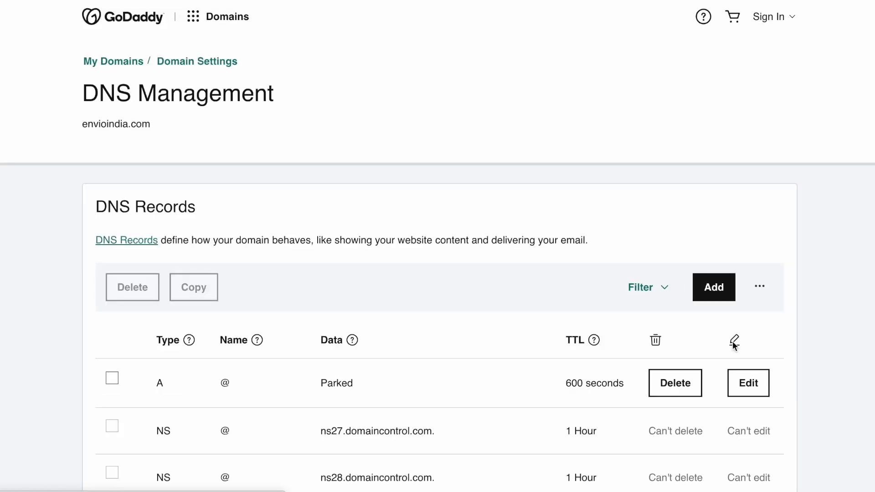
scroll(822, 258, down, 3)
scroll(822, 257, down, 10)
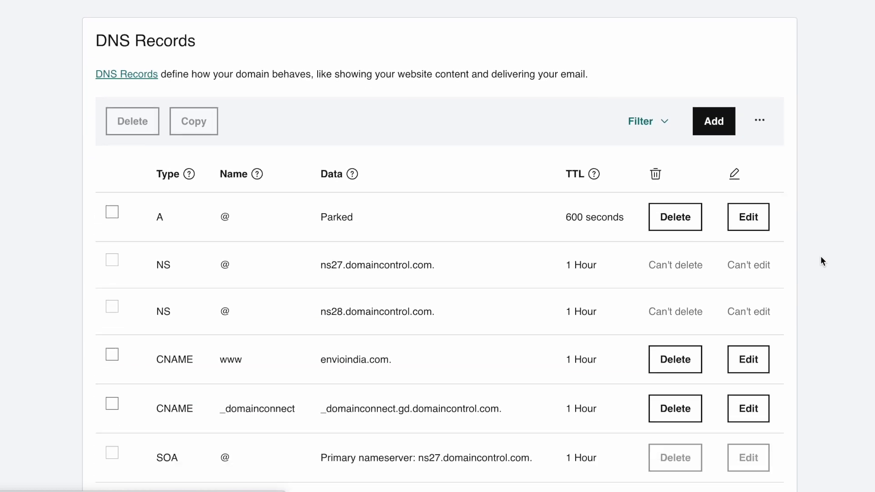
scroll(679, 264, down, 1)
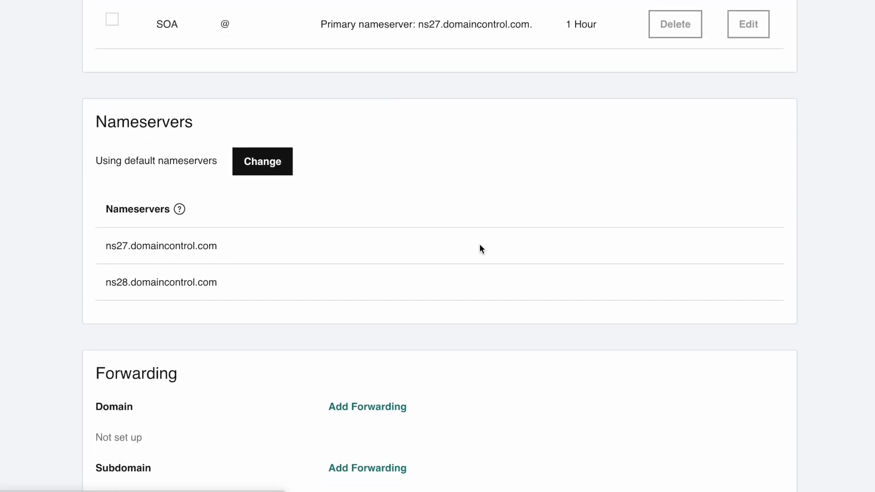
Choose 'Enter my own nameservers (advanced)' for envioindia.com, then bring Safari to the front
click(263, 166)
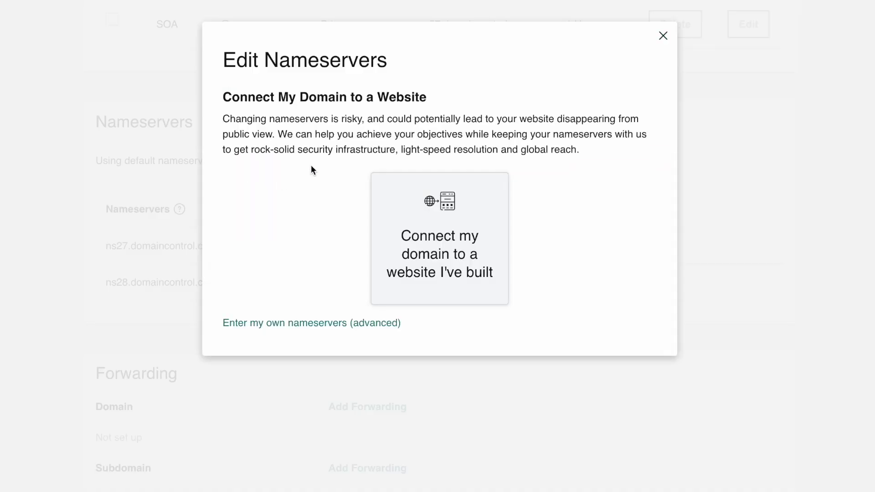
click(302, 324)
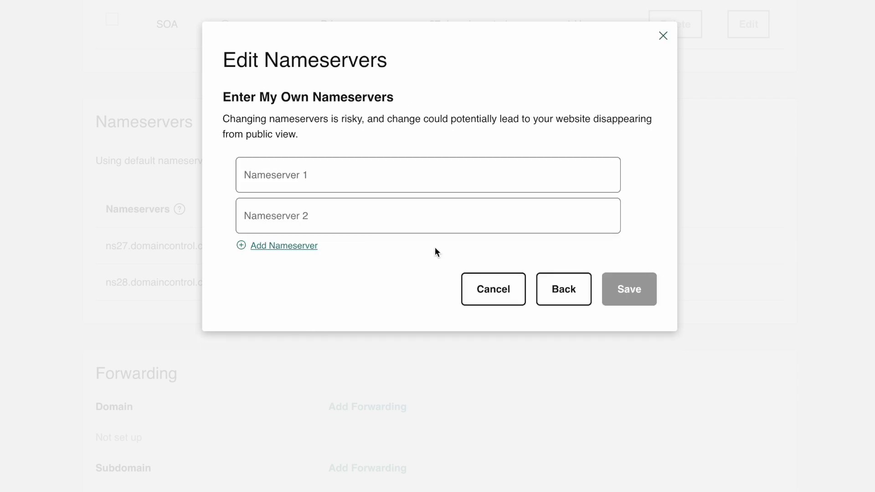
mouse_move(185, 485)
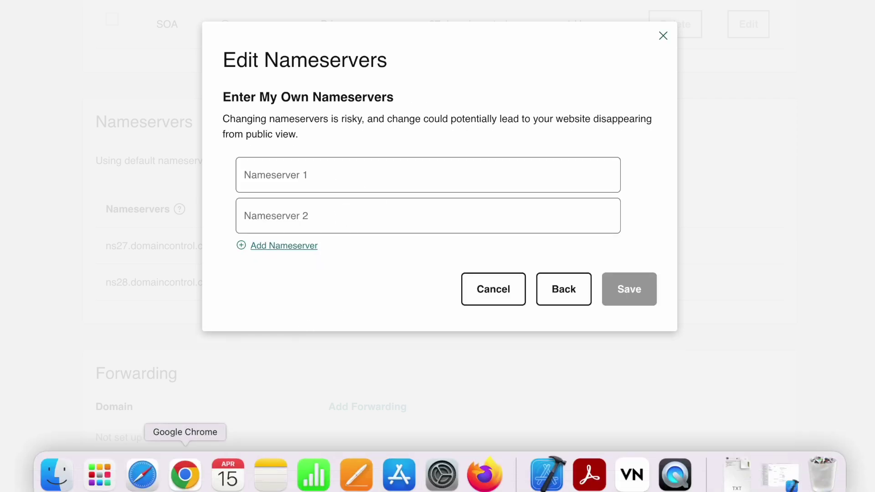
click(150, 482)
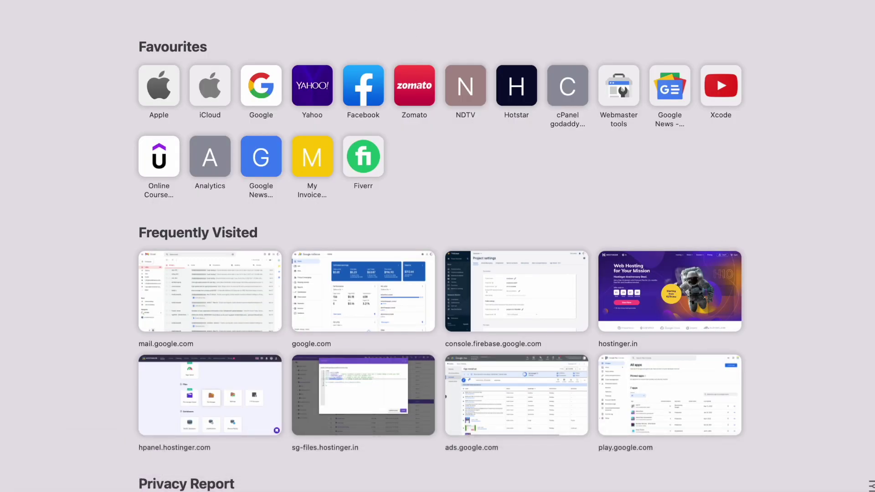
Search 'host' in Safari's address bar to open the Hostinger site
text(host)
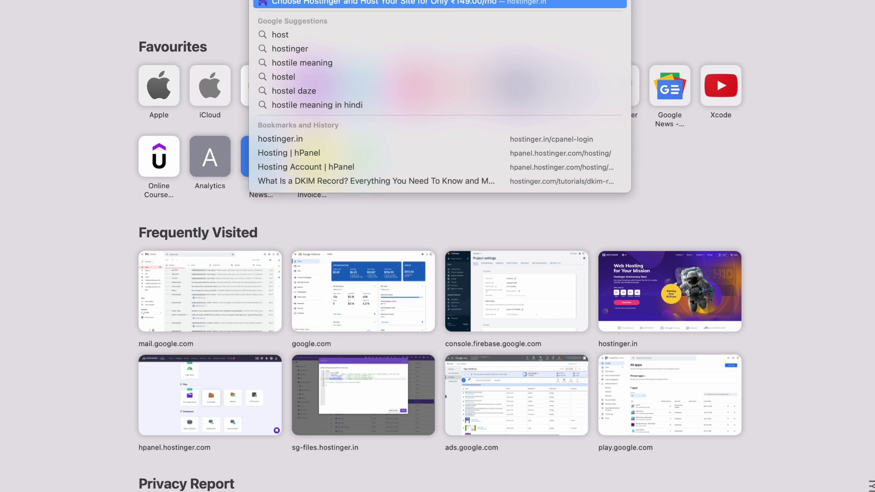
key(Return)
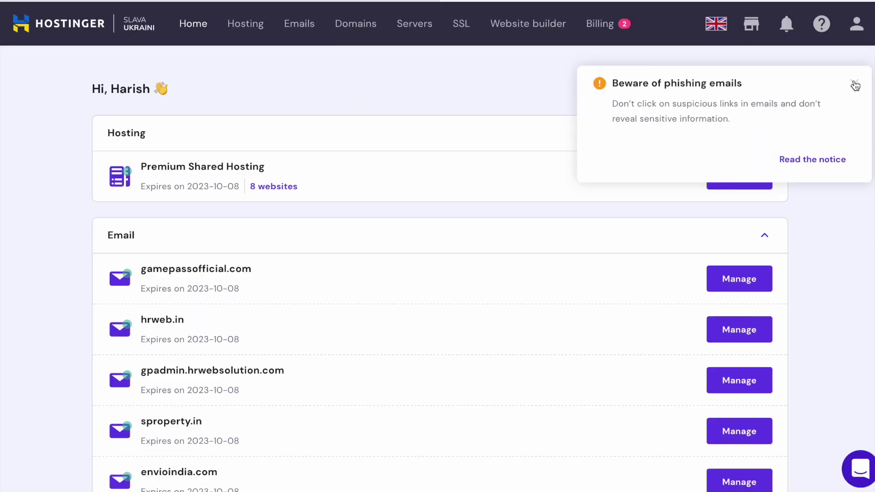
Dismiss the phishing notice and go to the Hosting page listing envioindia.com
click(855, 86)
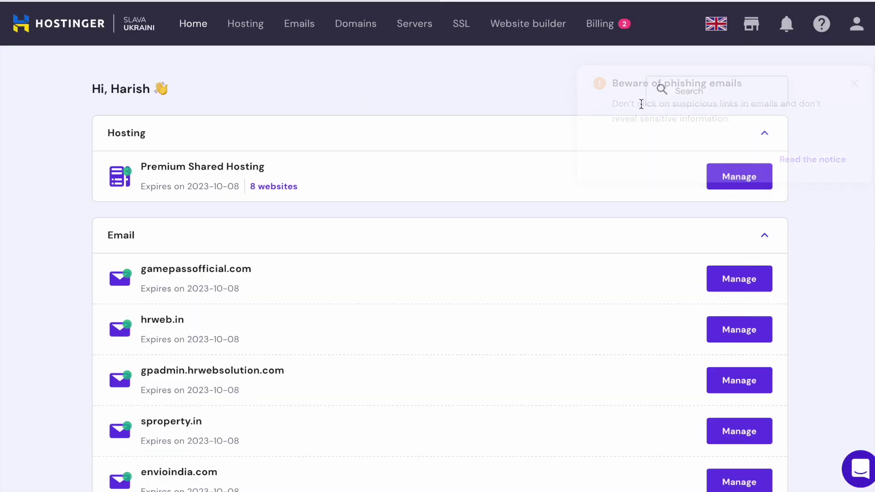
scroll(459, 141, down, 1)
scroll(452, 139, up, 1)
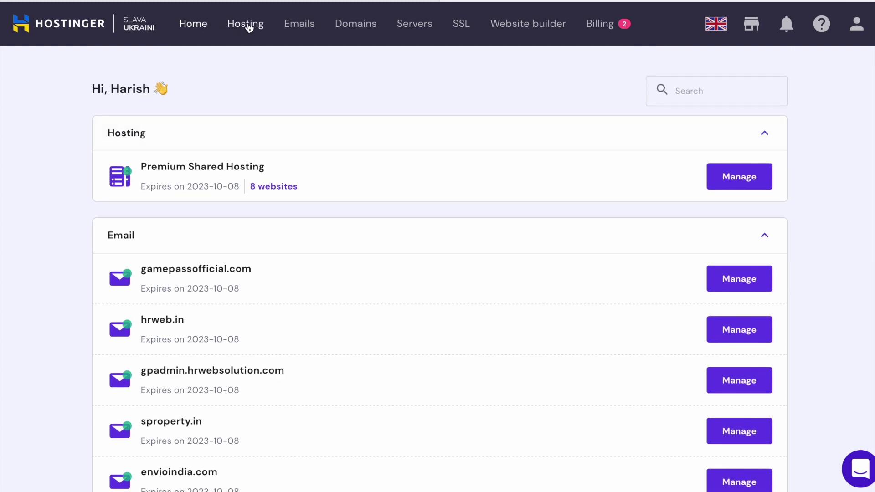
click(249, 28)
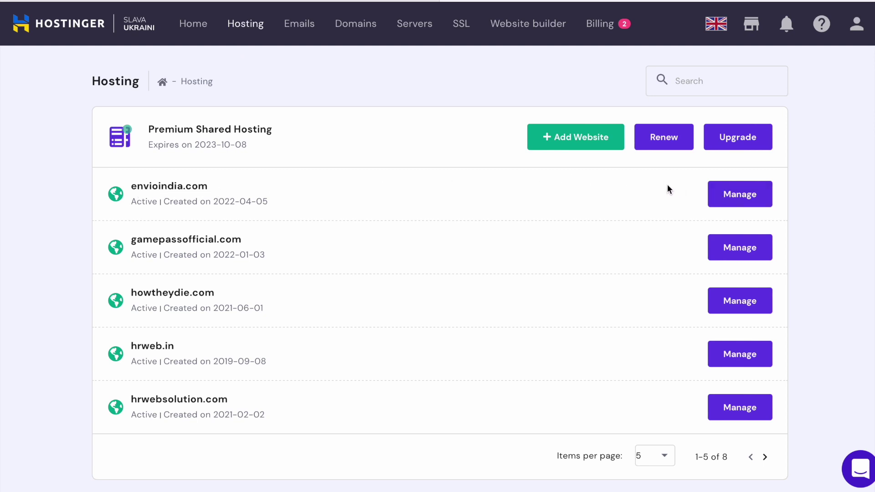
Open envioindia.com's hosting account and copy nameserver ns1.dns-parking.com
click(748, 194)
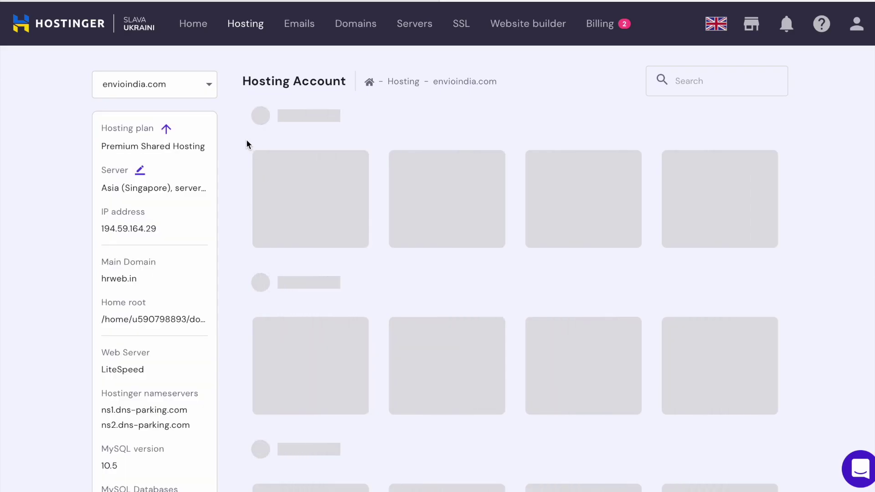
scroll(247, 143, down, 2)
scroll(246, 144, down, 3)
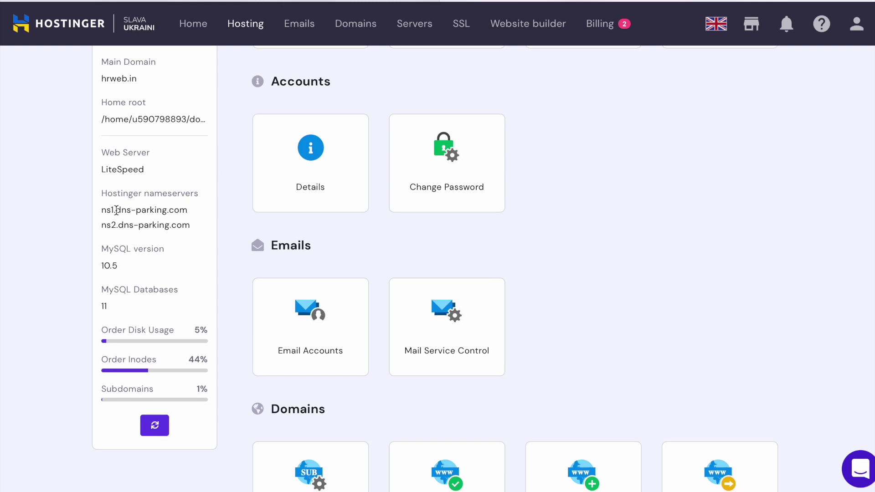
scroll(155, 212, up, 3)
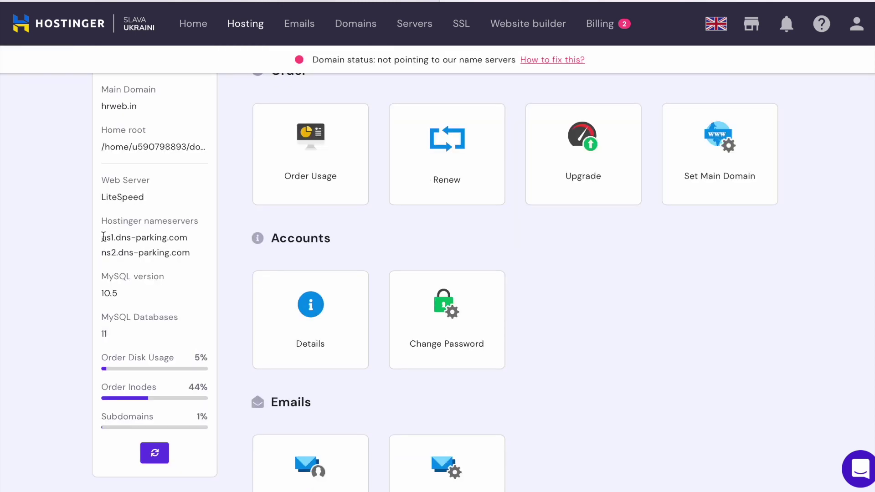
drag(104, 237, 188, 237)
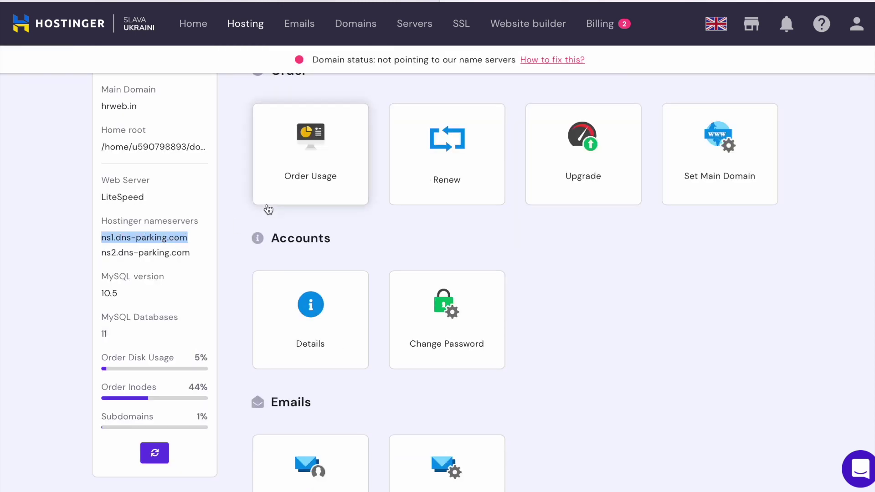
right_click(179, 236)
click(223, 290)
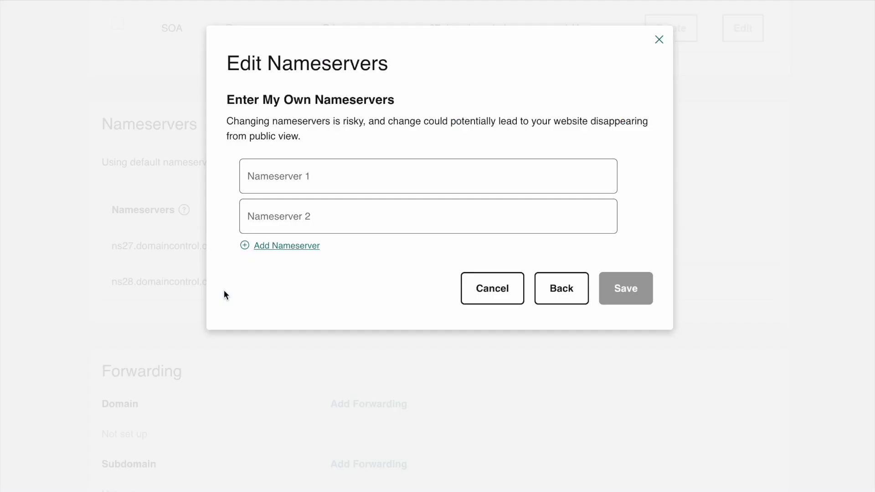
Fill Nameserver 1 with ns1.dns-parking.com from the autofill suggestion
click(342, 182)
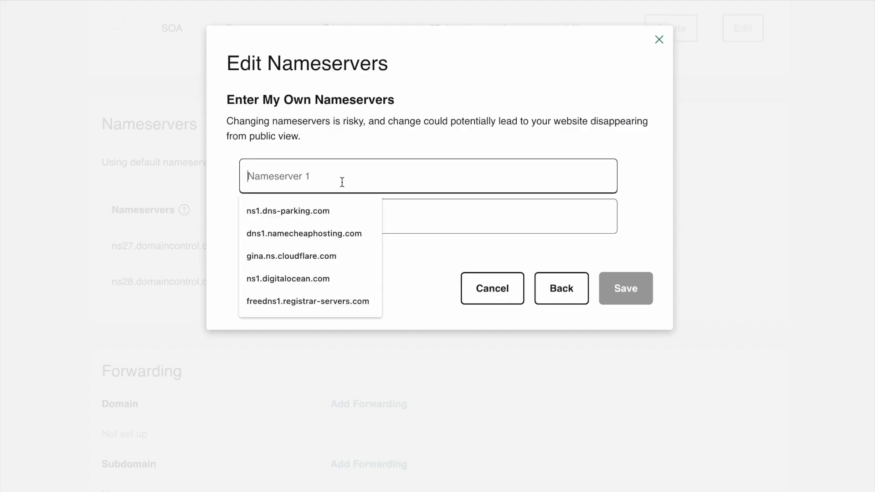
key(Down)
key(Return)
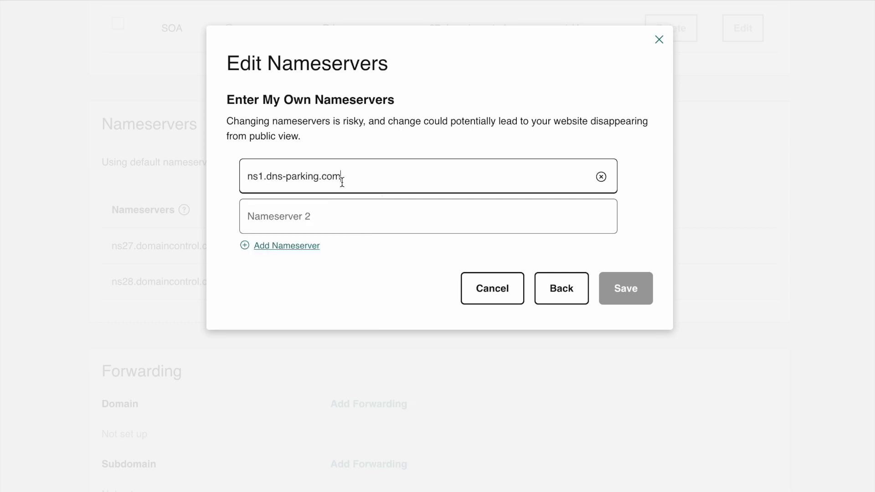
Copy ns2.dns-parking.com from Hostinger, enter it as Nameserver 2, and save
click(318, 206)
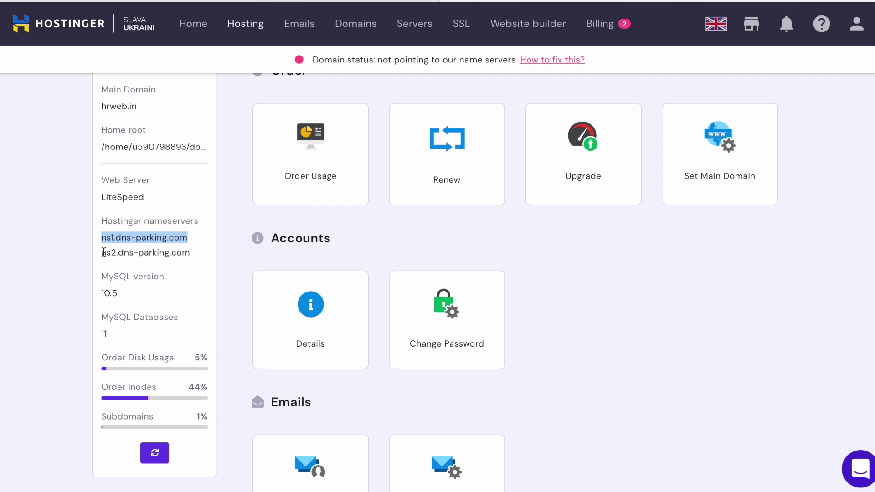
drag(104, 252, 190, 252)
right_click(167, 254)
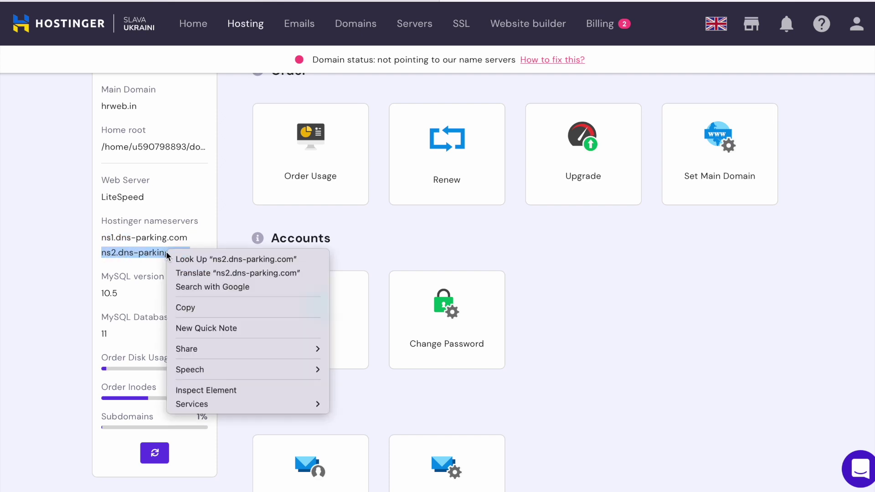
click(202, 305)
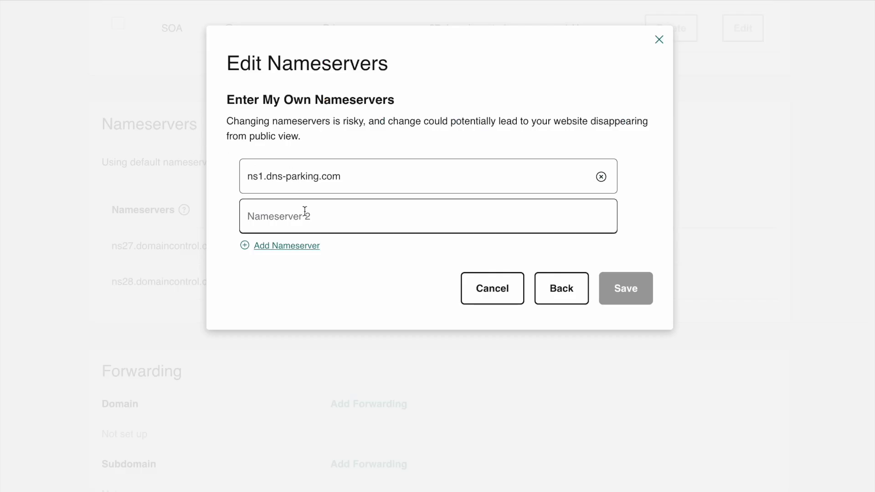
click(303, 211)
click(348, 245)
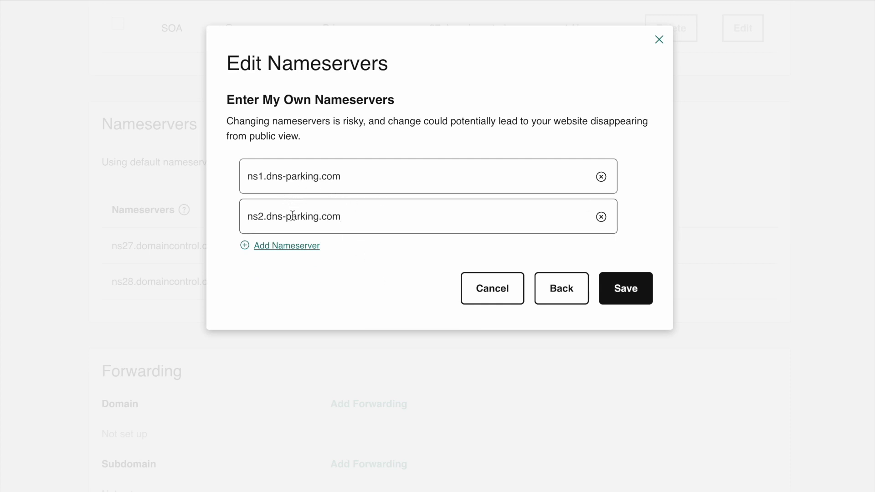
click(637, 287)
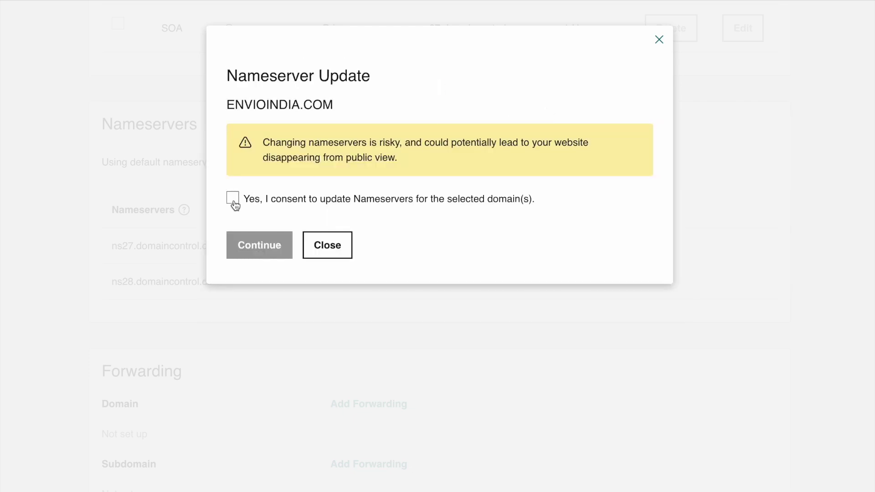
Consent to the nameserver change, continue, and verify ns1/ns2.dns-parking.com under Nameservers
click(233, 198)
click(255, 245)
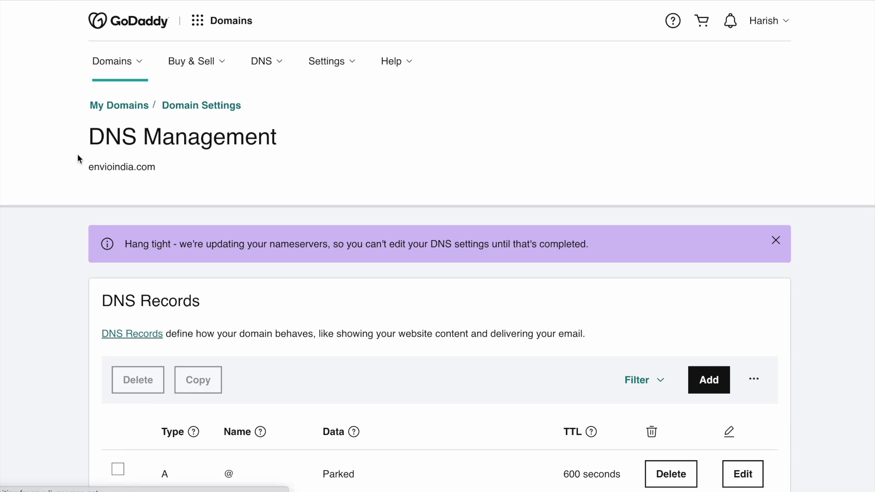
scroll(78, 154, down, 5)
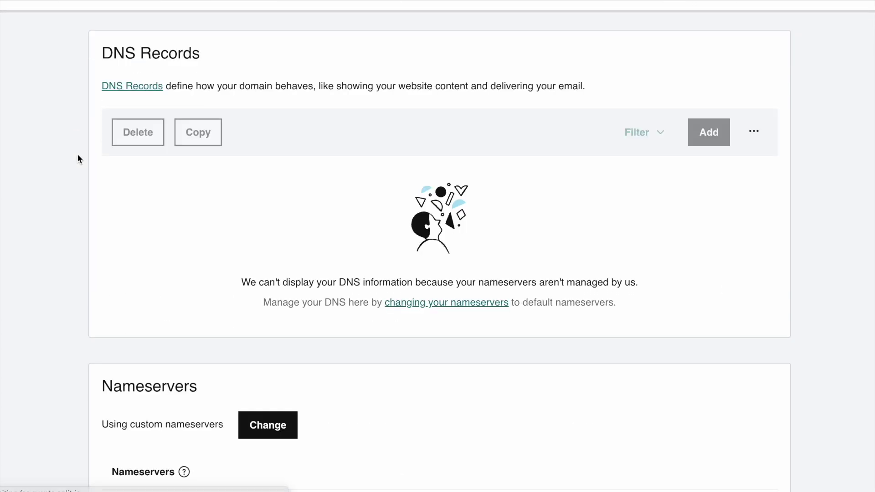
scroll(78, 154, down, 4)
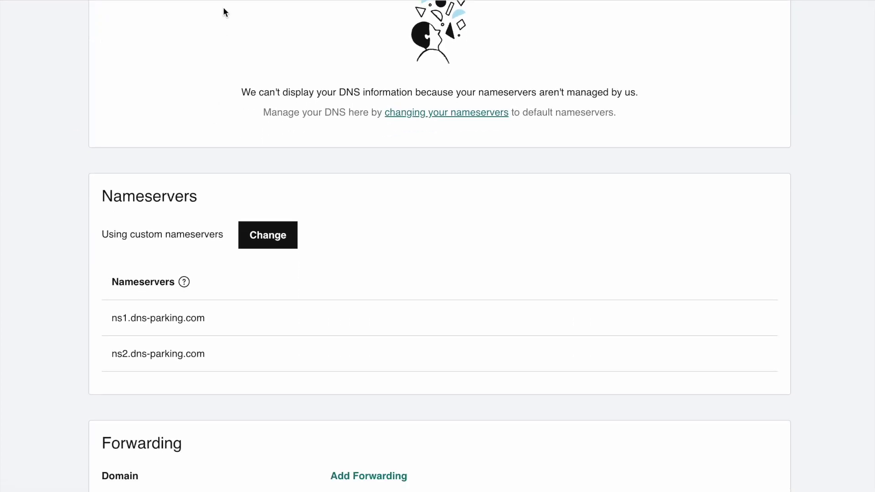
Open a new Chrome tab and go to whatsmydns.net
key(ctrl+t)
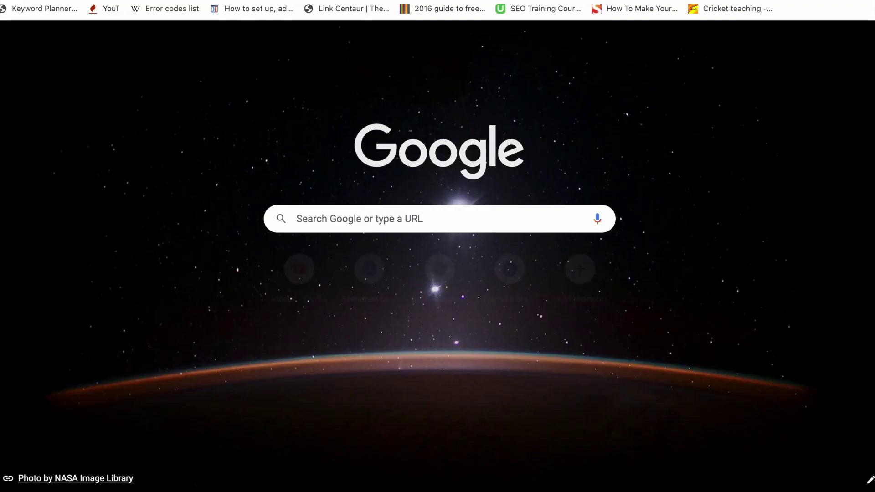
text(whatsa)
key(BackSpace)
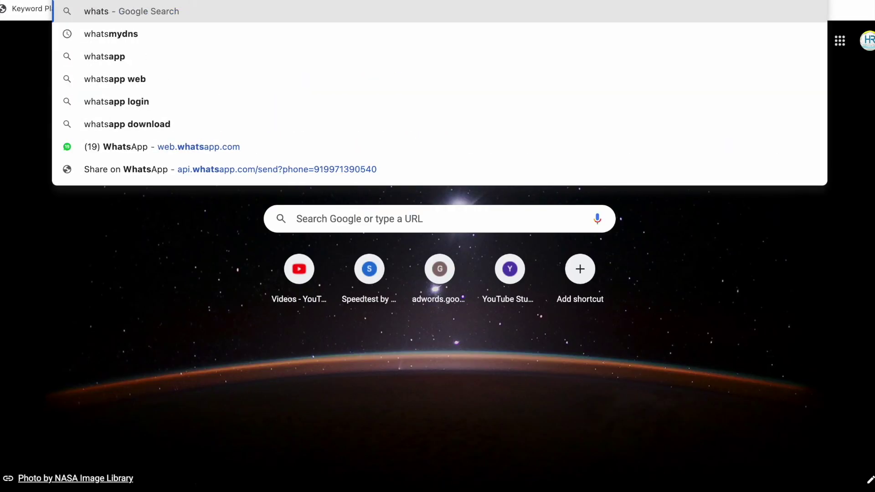
text(my)
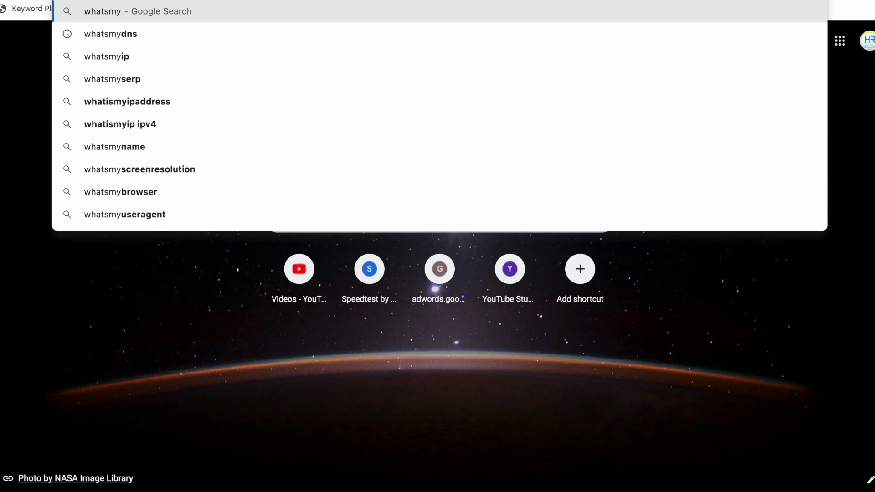
text(n)
key(BackSpace)
text(d)
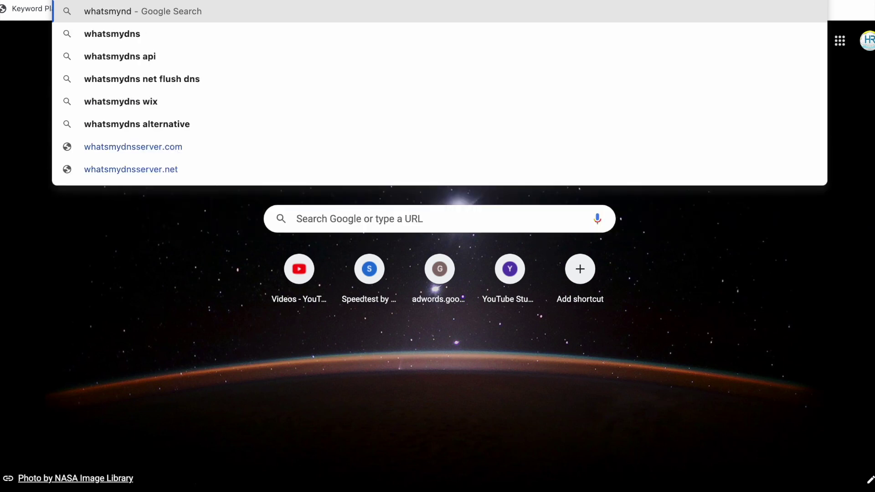
key(BackSpace)
text(dns)
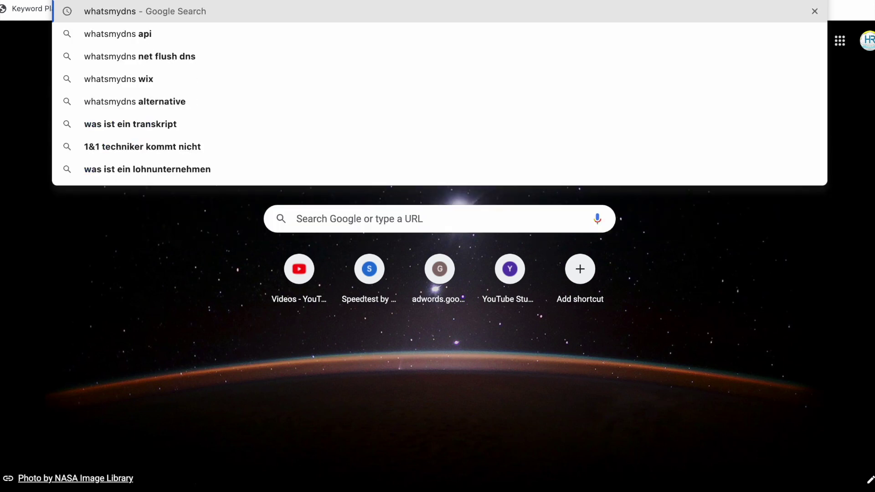
text(.n)
key(Return)
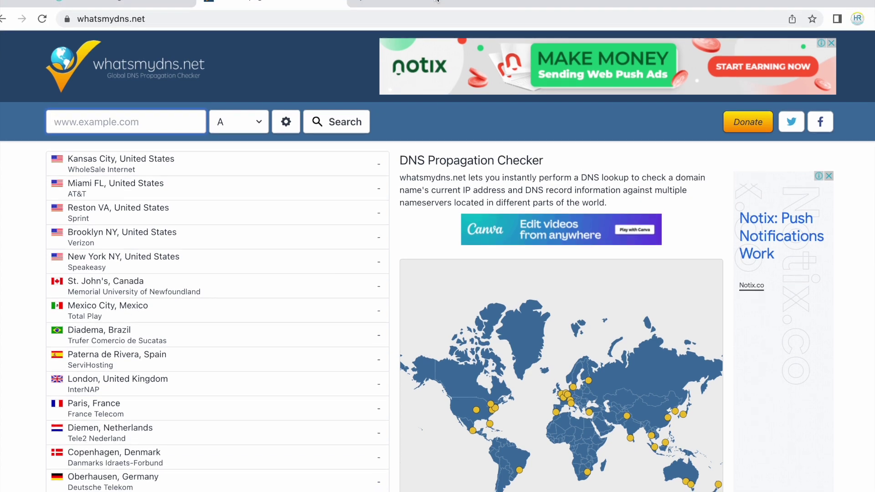
Enter envioindia.com as the lookup domain and set the record type to NS
click(87, 12)
click(169, 10)
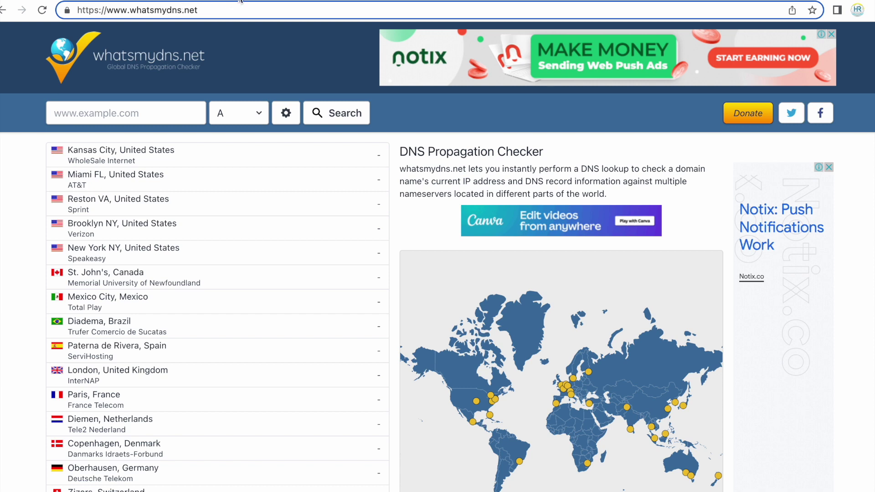
click(143, 111)
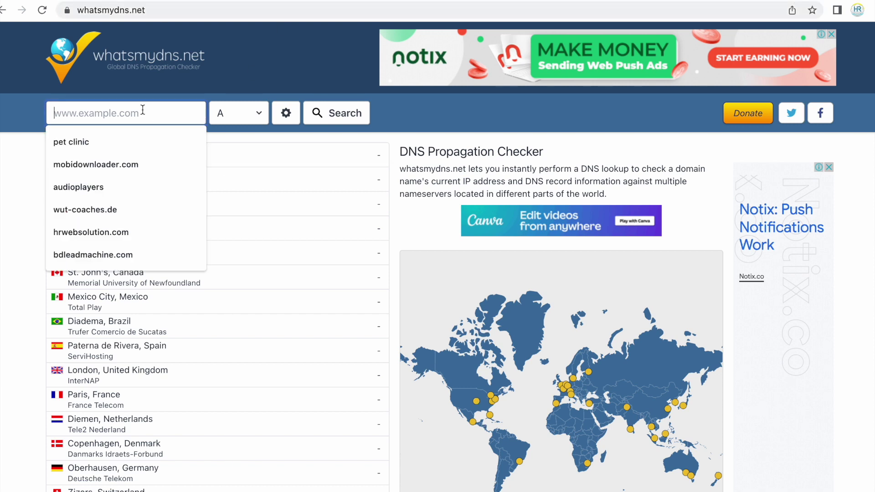
text(env)
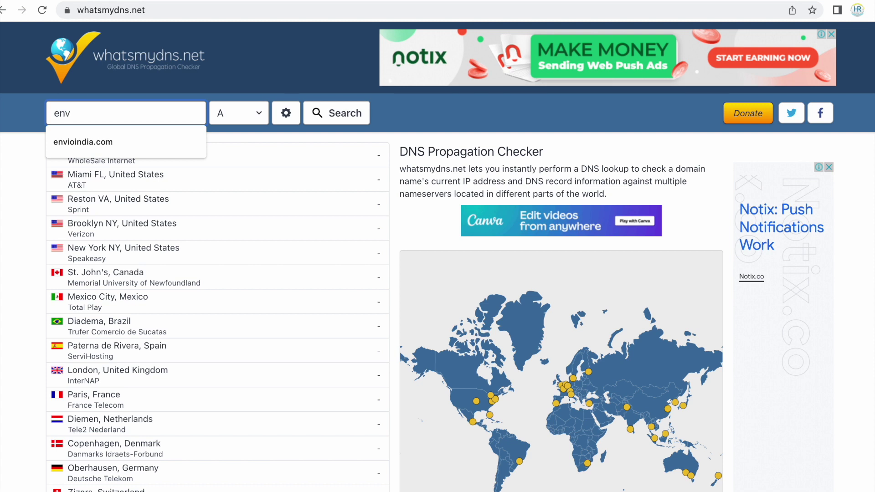
key(Down)
key(Return)
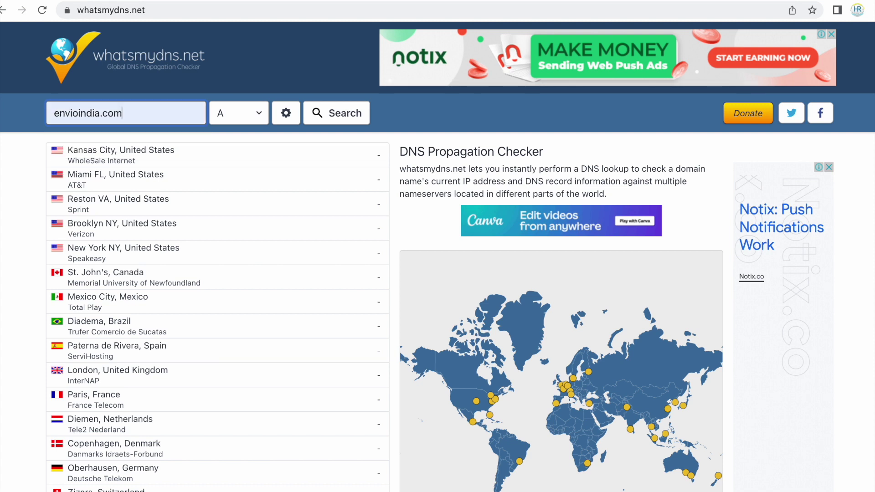
click(238, 113)
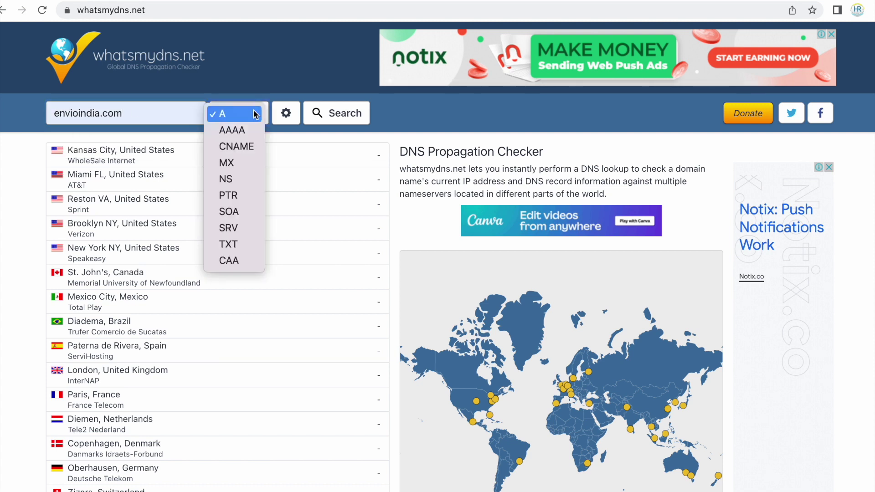
click(242, 183)
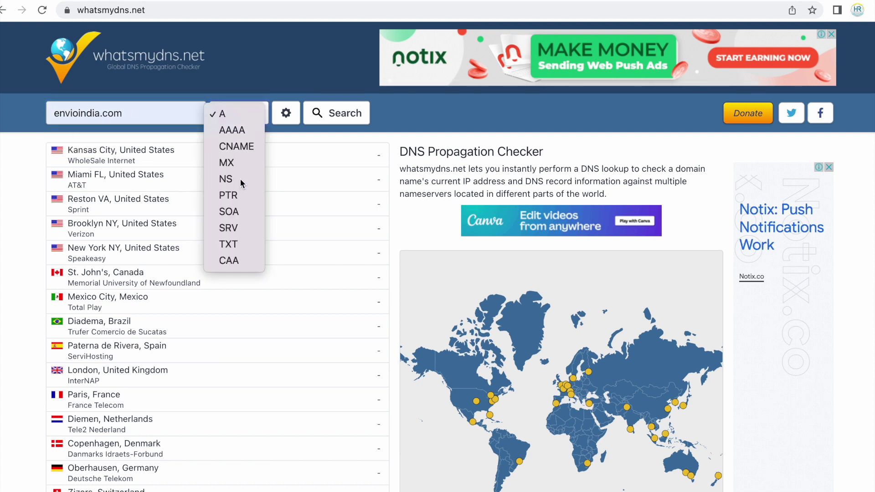
Run the NS search for envioindia.com and scroll through the per-location results
click(345, 113)
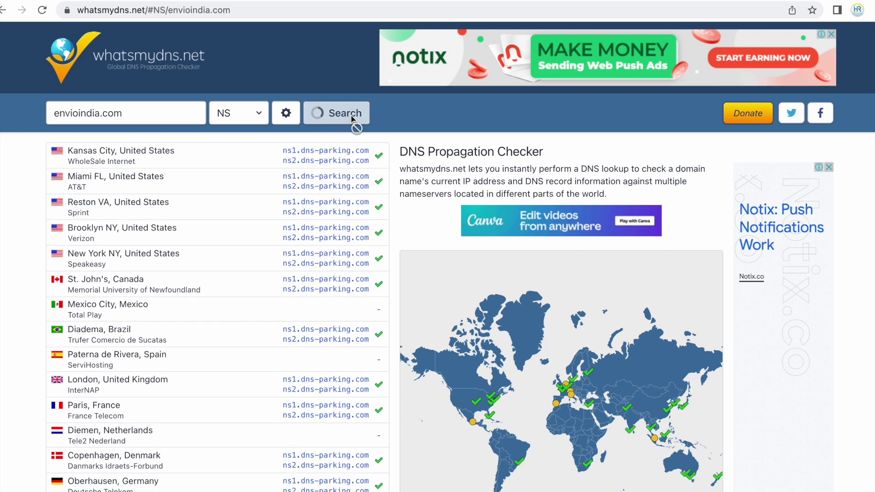
scroll(305, 190, down, 2)
scroll(305, 191, down, 5)
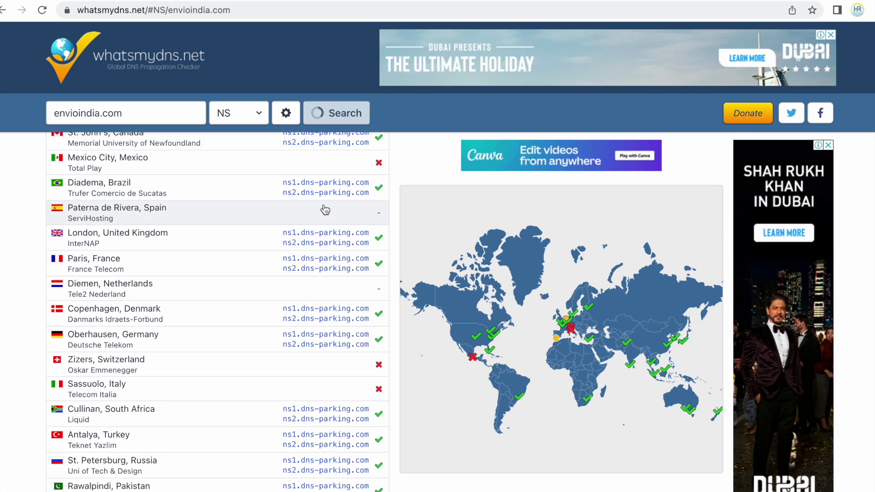
scroll(342, 365, down, 10)
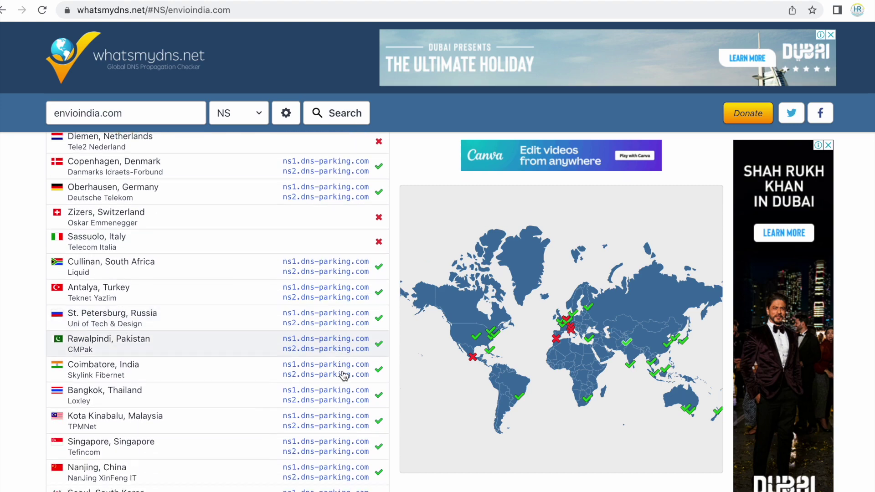
scroll(342, 351, down, 7)
scroll(345, 342, up, 20)
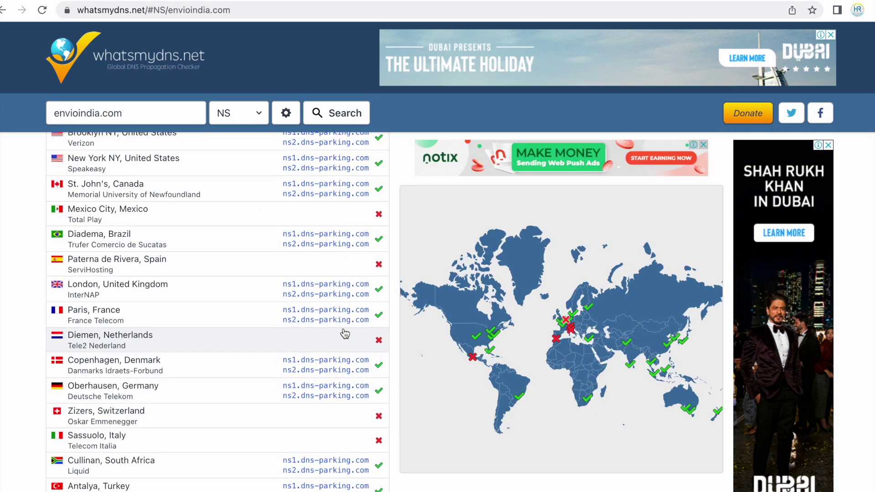